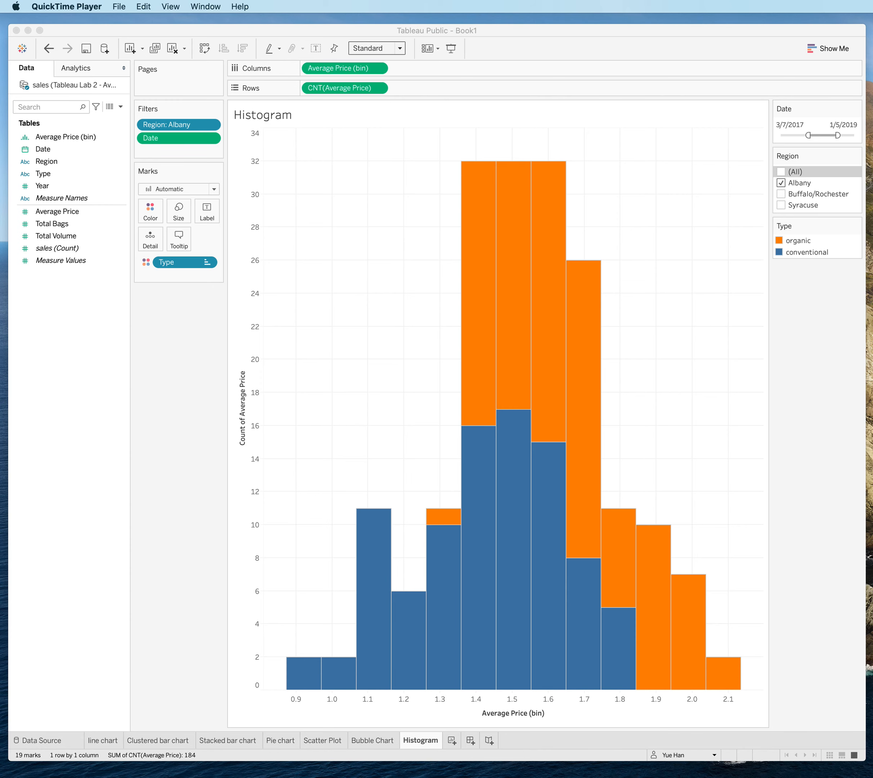
Create a new worksheet and name it "Gantt chart".
left_click(449, 741)
double_click(449, 741)
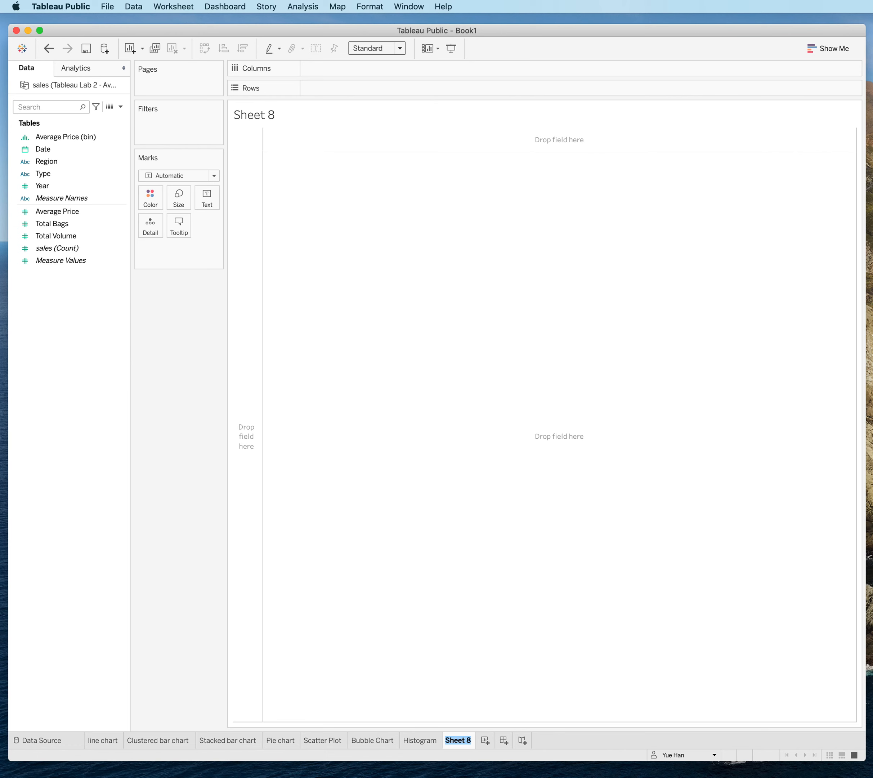
type("Gantt chart")
key("Return")
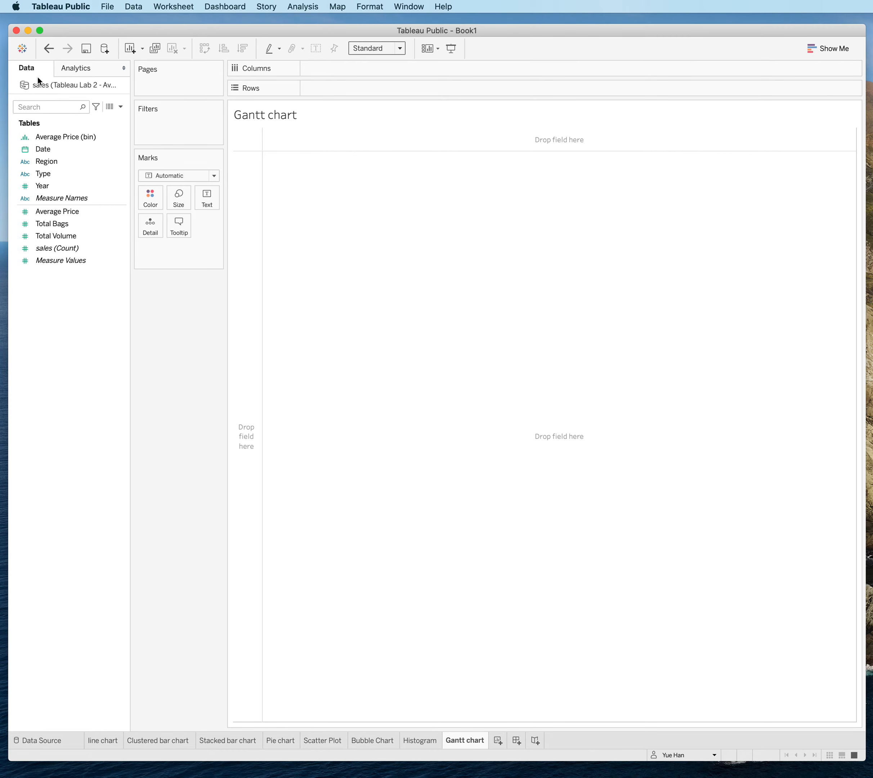
Connect to the Excel workbook Tableau Lab 2 - Avocado Dataset as a new data source and add its tasks sheet.
left_click(21, 49)
left_click(62, 131)
left_click_drag(636, 161, 274, 164)
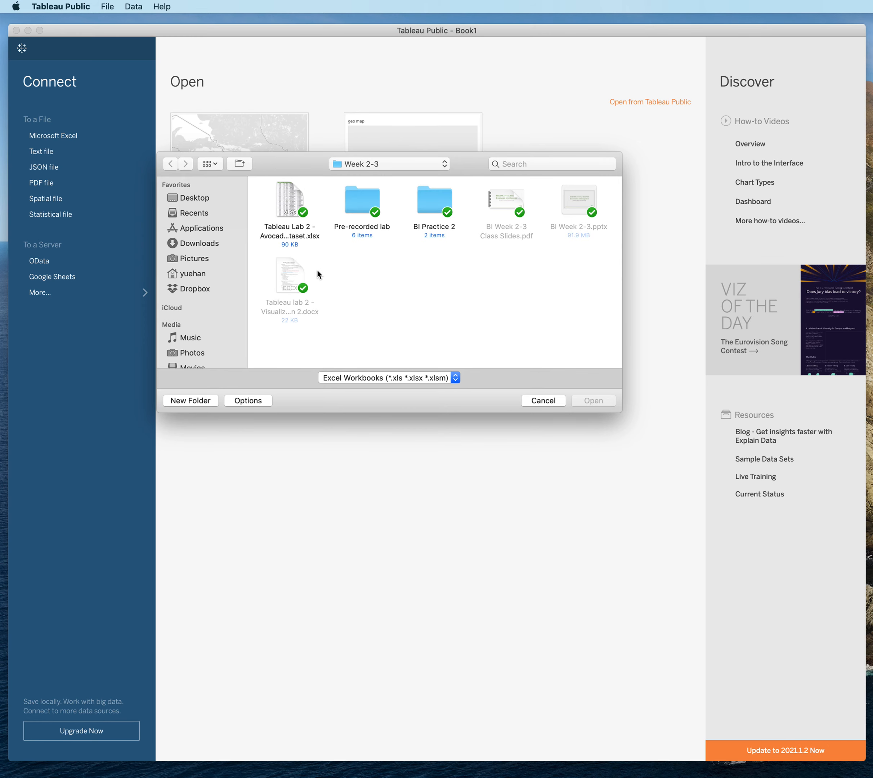
double_click(289, 200)
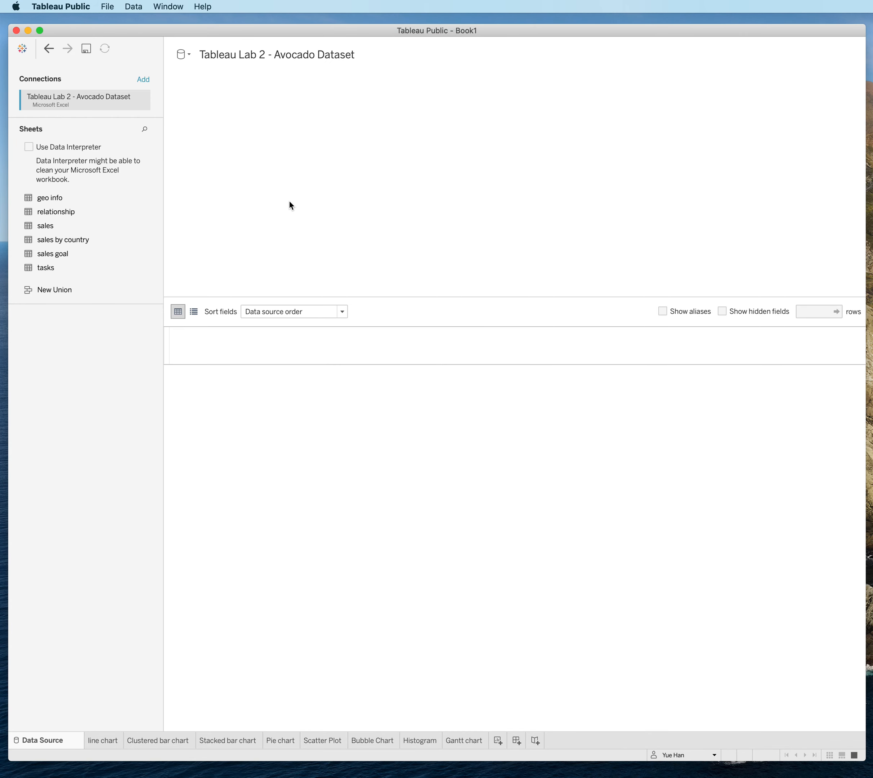
left_click_drag(48, 269, 452, 234)
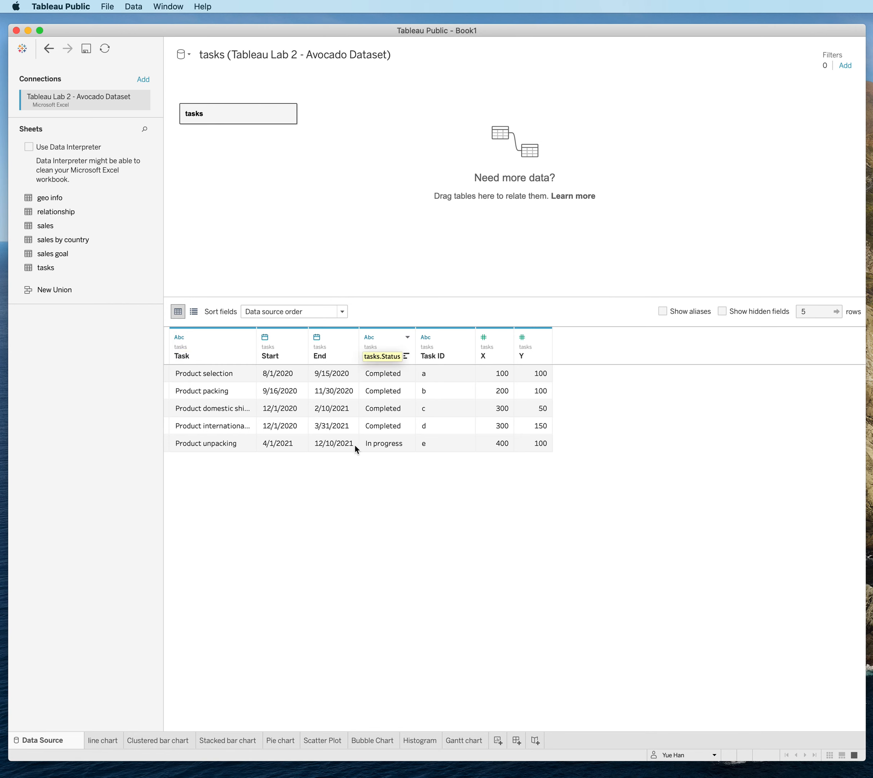
On the Gantt chart sheet, place Task on rows and Start on columns as a continuous day.
left_click(470, 742)
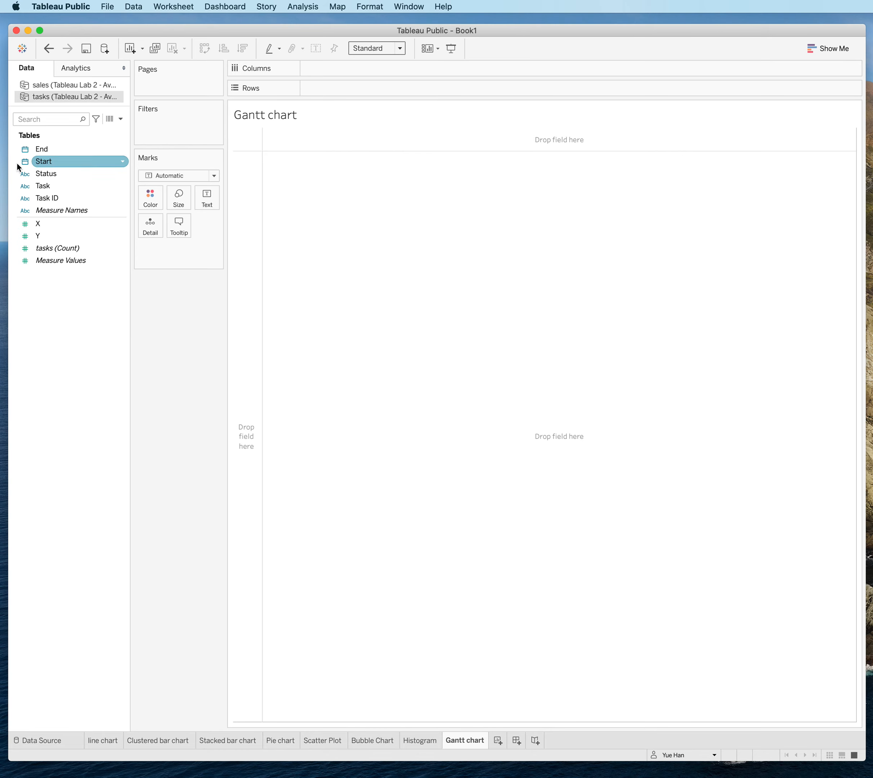
left_click_drag(47, 188, 347, 89)
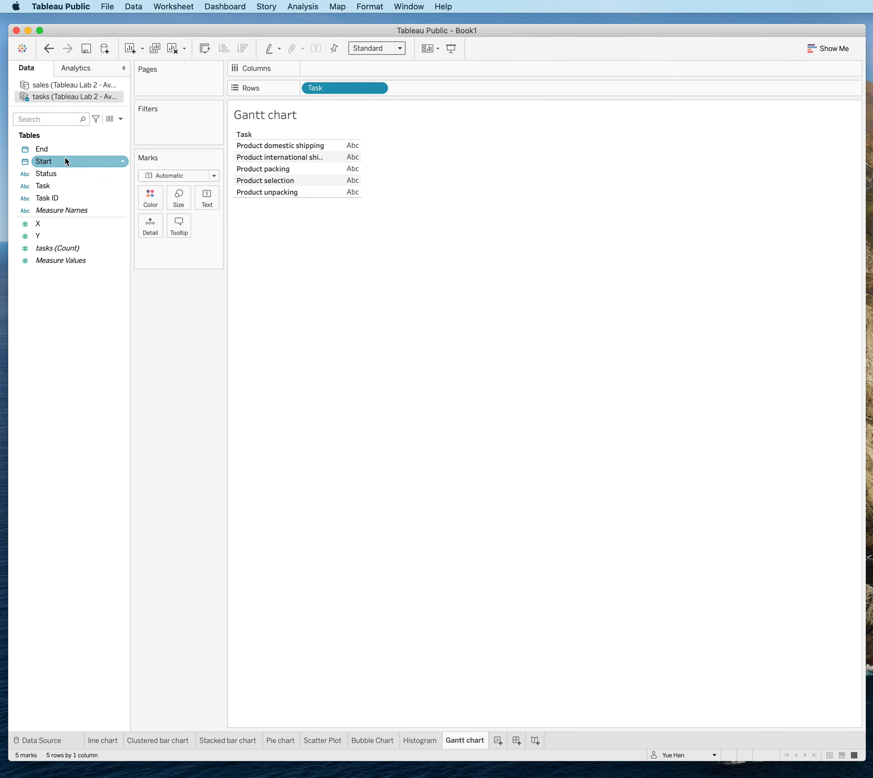
left_click_drag(67, 161, 341, 70)
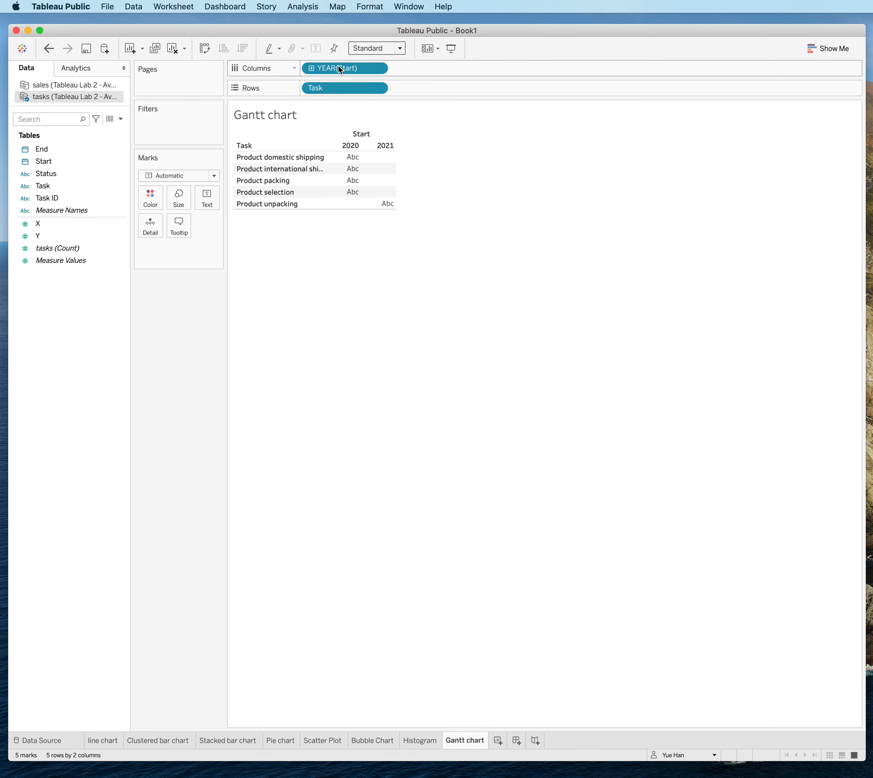
left_click(377, 69)
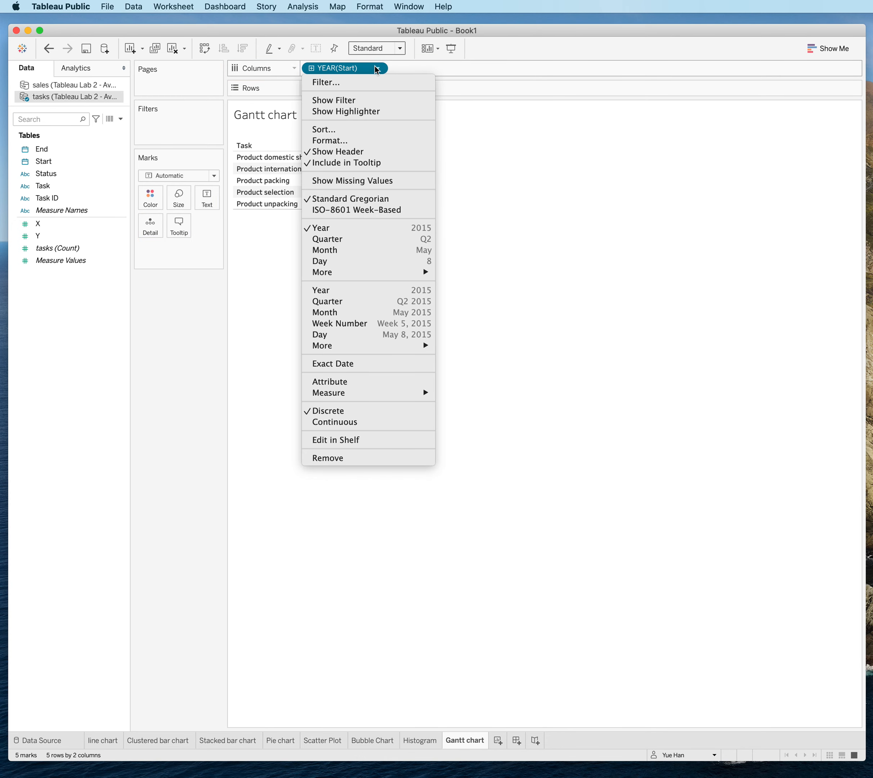
mouse_move(340, 346)
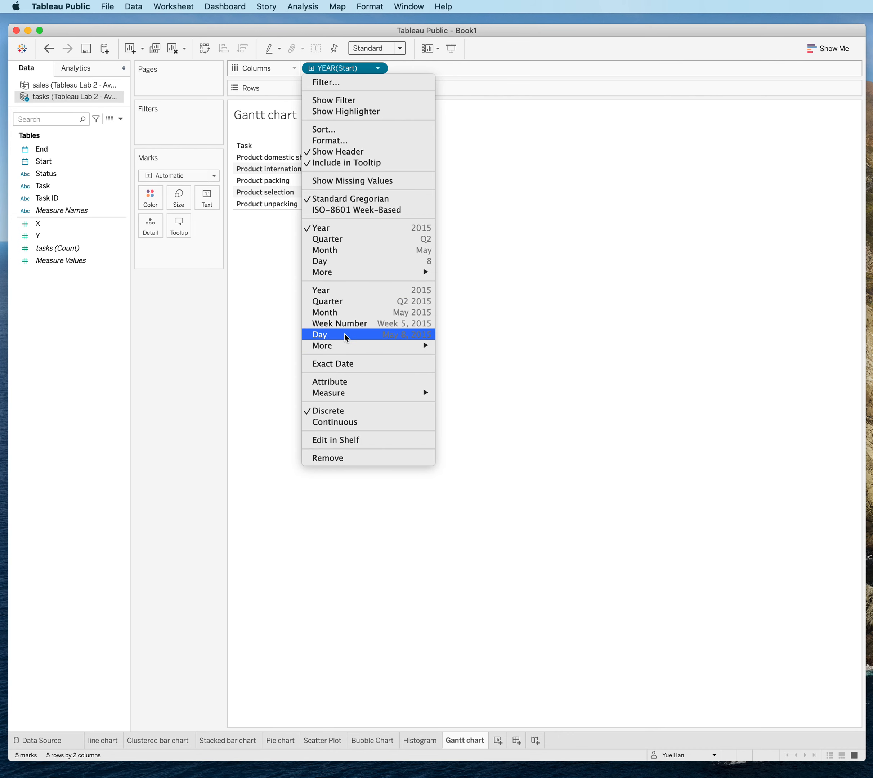
left_click(345, 334)
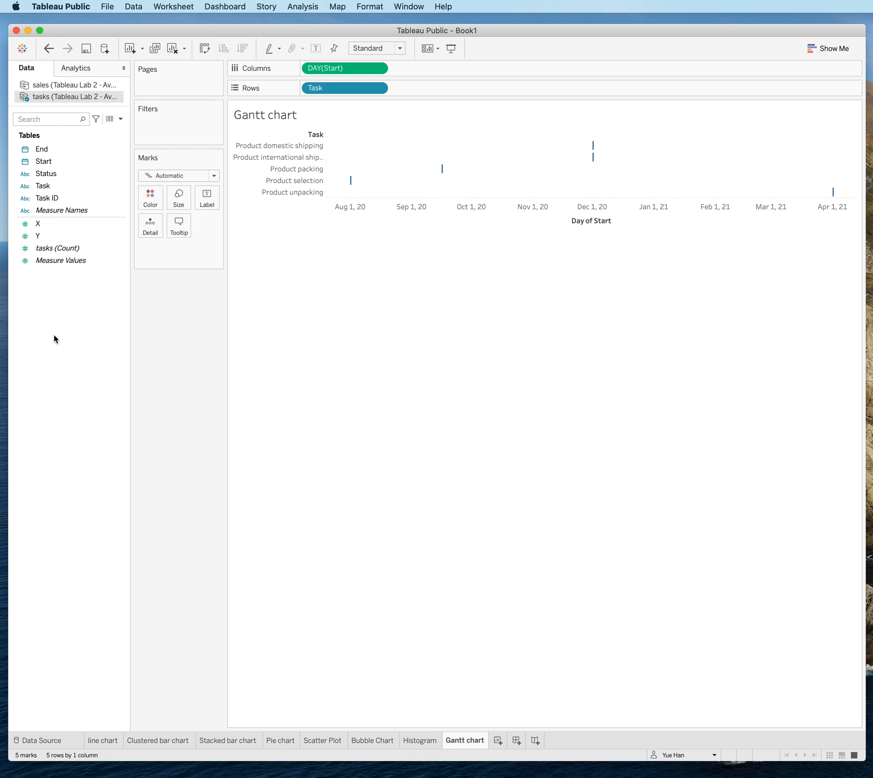
Create a calculated field named Duration with the formula [End]-[Start].
right_click(44, 300)
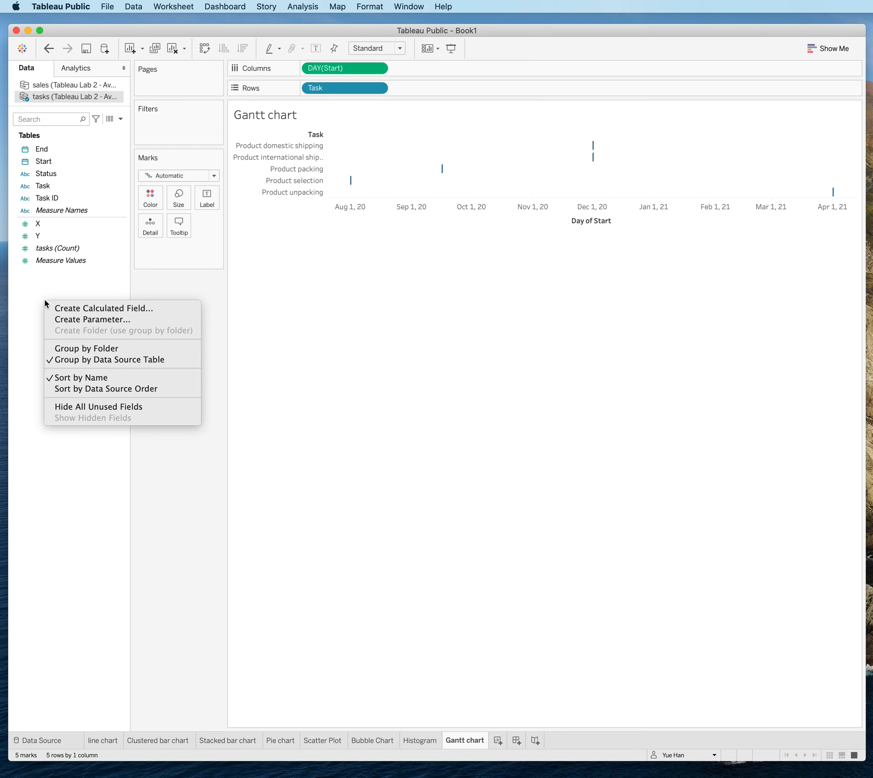
left_click(76, 311)
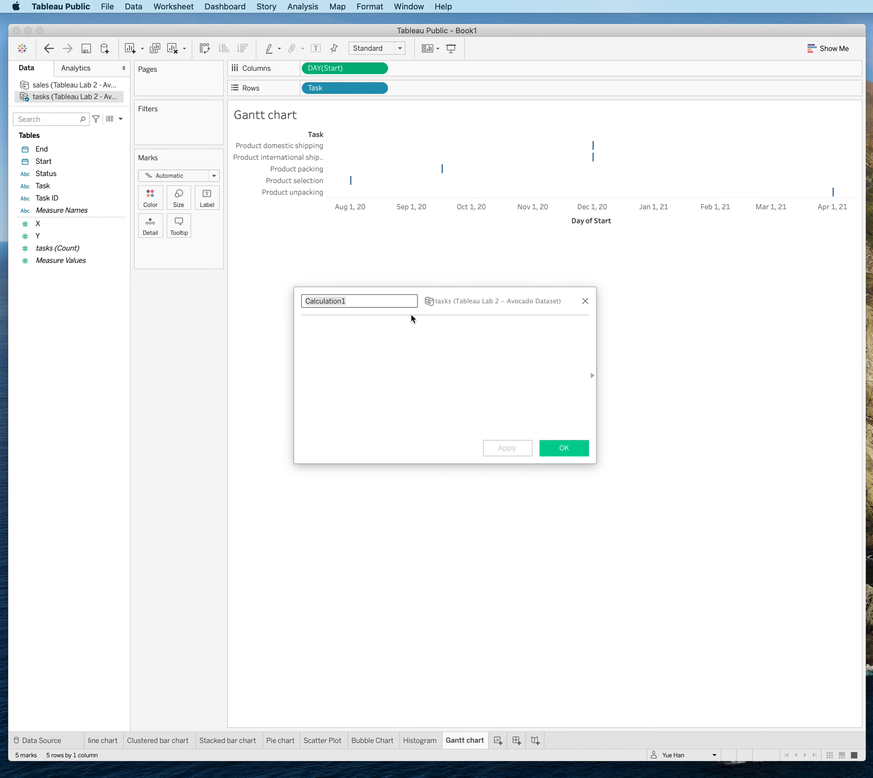
type("Duration")
left_click(383, 329)
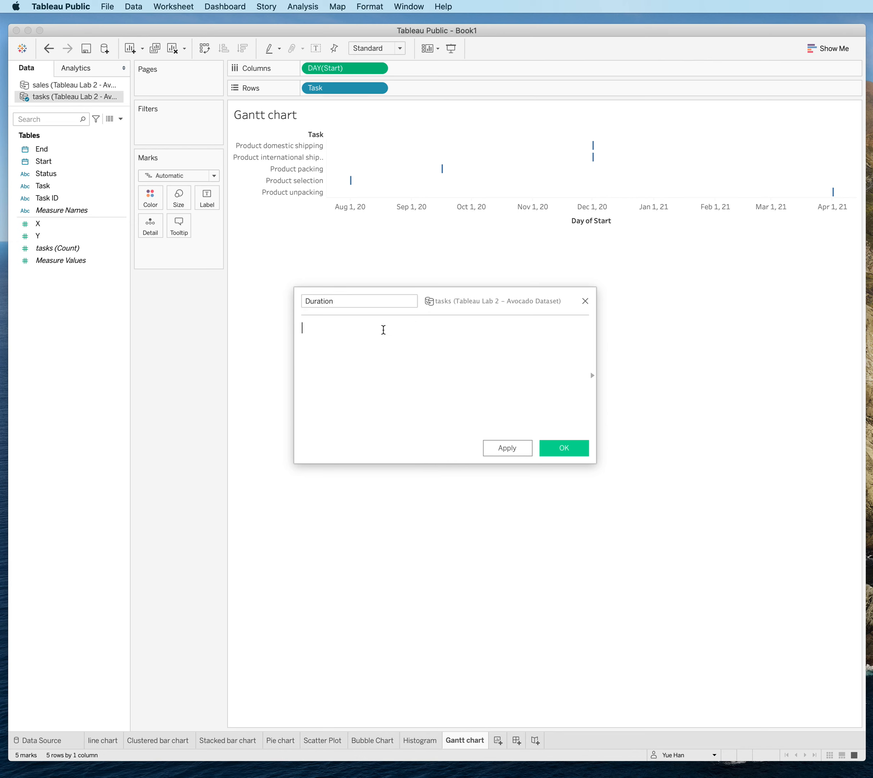
type("[End]-srat")
key("BackSpace")
key("BackSpace")
key("BackSpace")
type("ta")
key("Return")
left_click(566, 451)
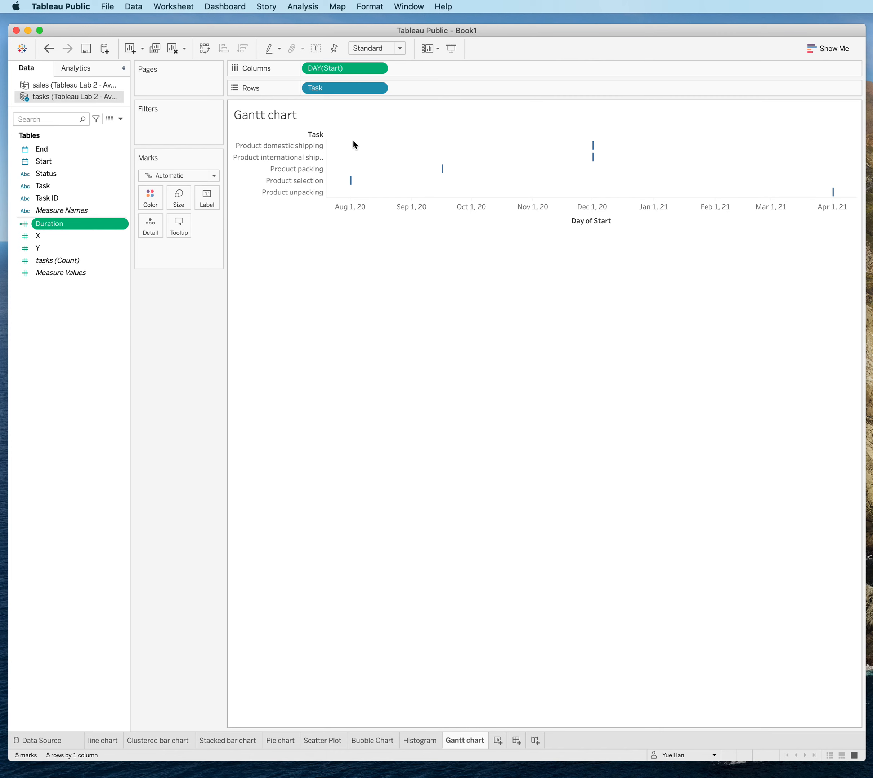
Size the Gantt bars by Duration and color them by Status.
left_click(45, 229)
left_click_drag(45, 229, 180, 201)
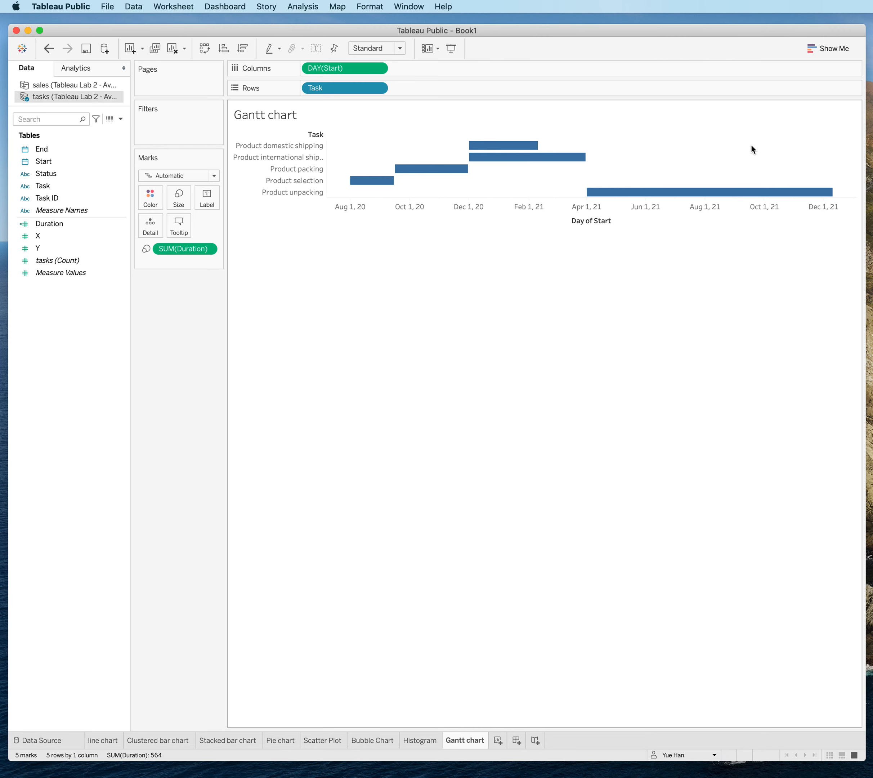
mouse_move(525, 149)
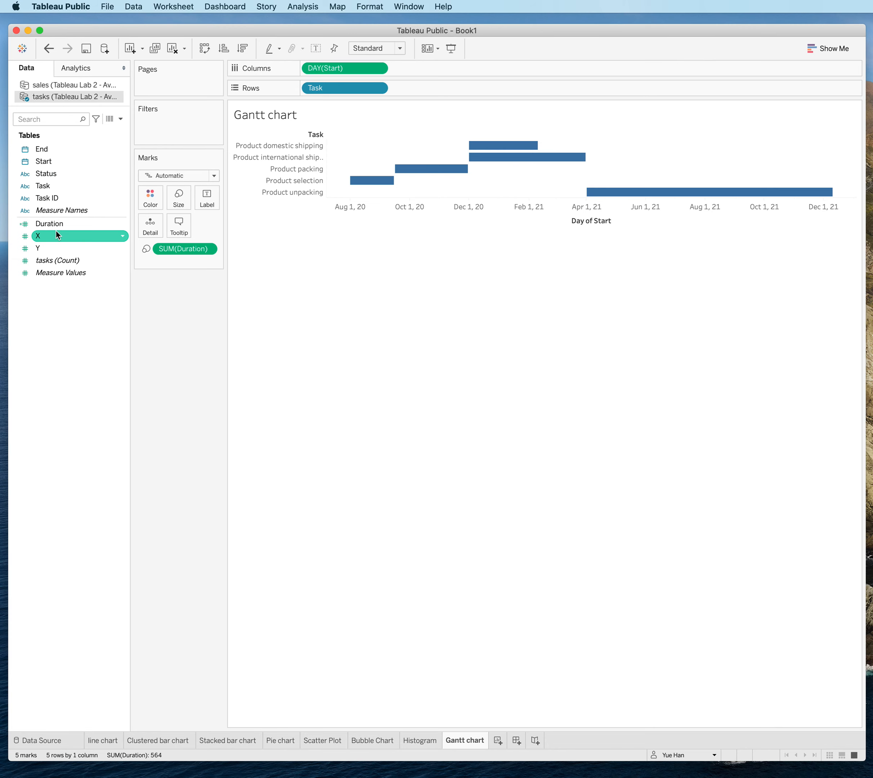
left_click_drag(39, 173, 139, 201)
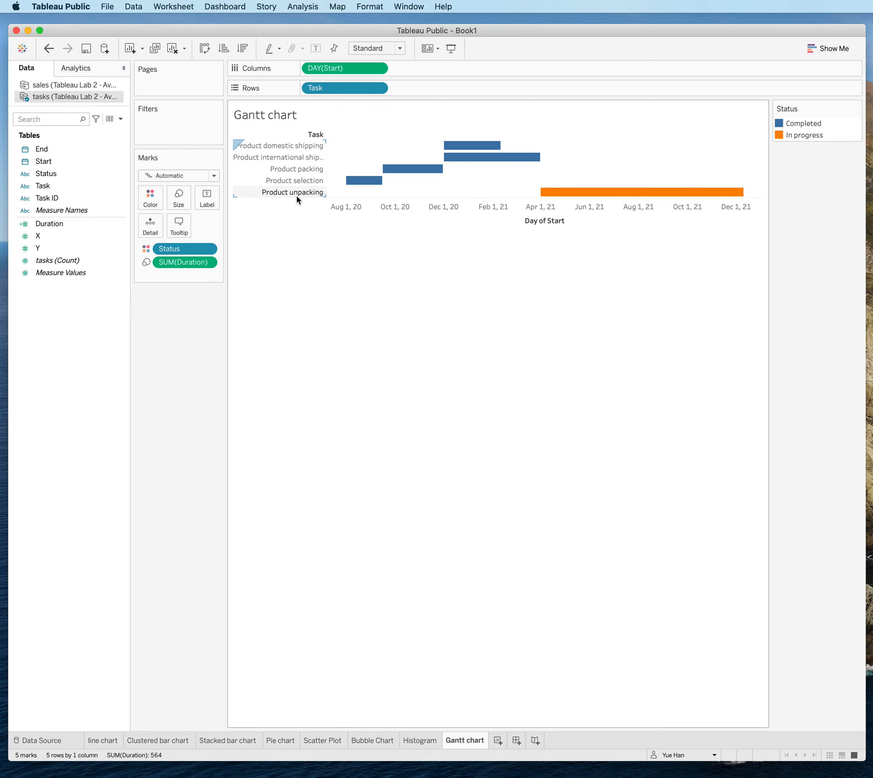
Sort Task in ascending order by the Start field, using the Minimum aggregation.
mouse_move(314, 137)
right_click(292, 134)
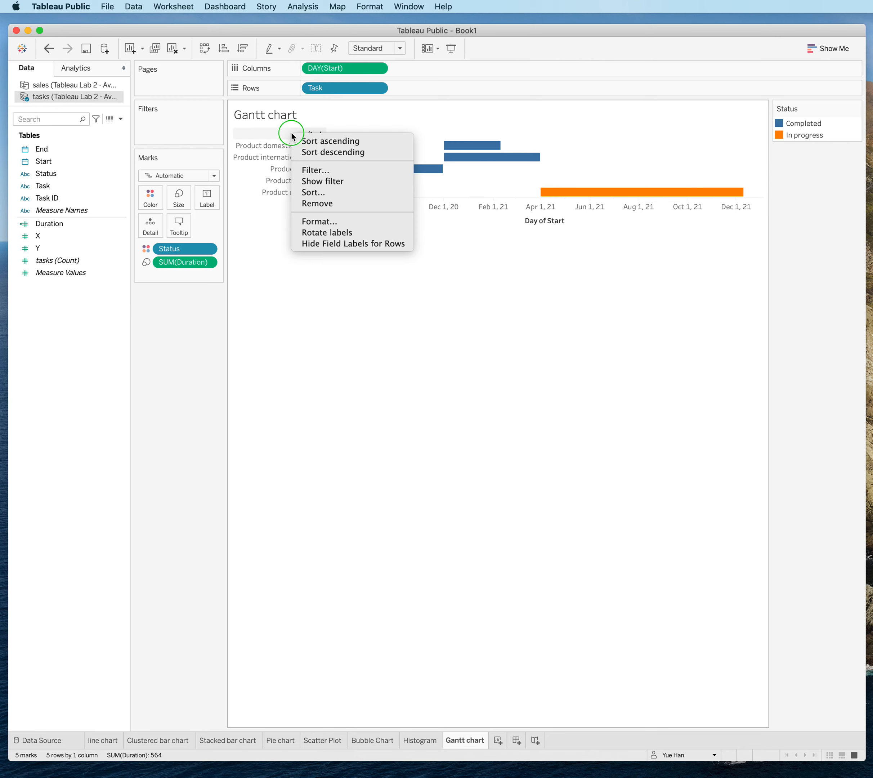
left_click(304, 192)
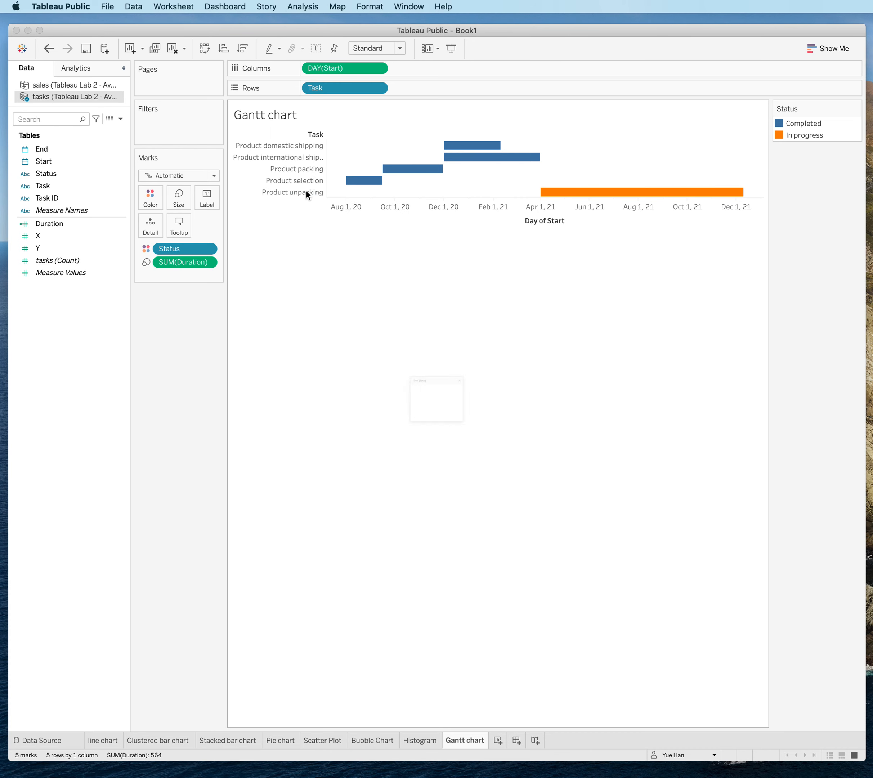
left_click_drag(434, 341, 418, 265)
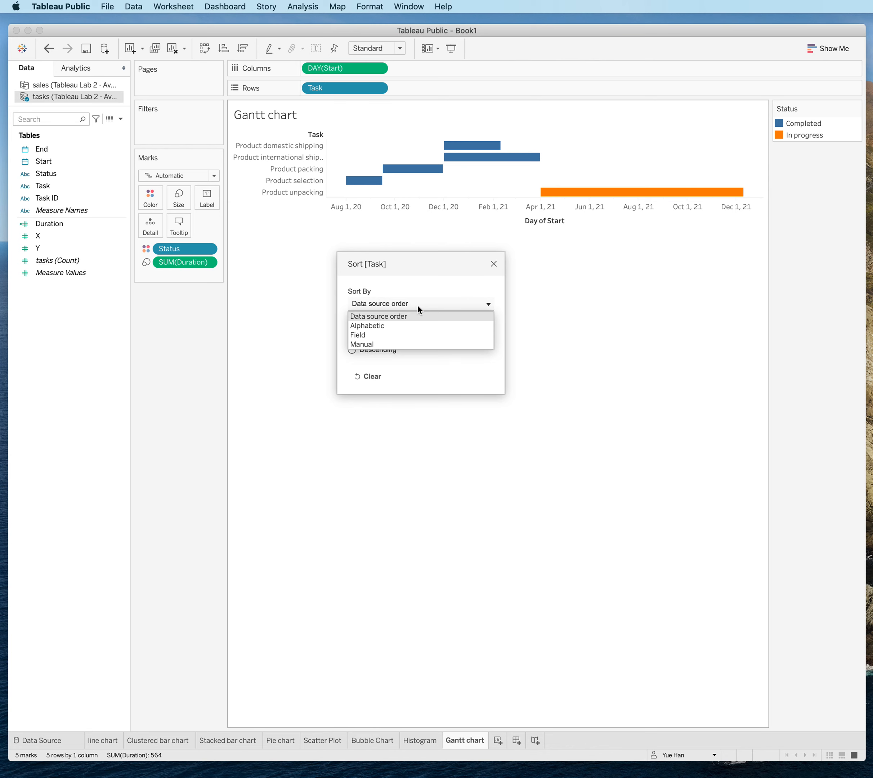
left_click(398, 335)
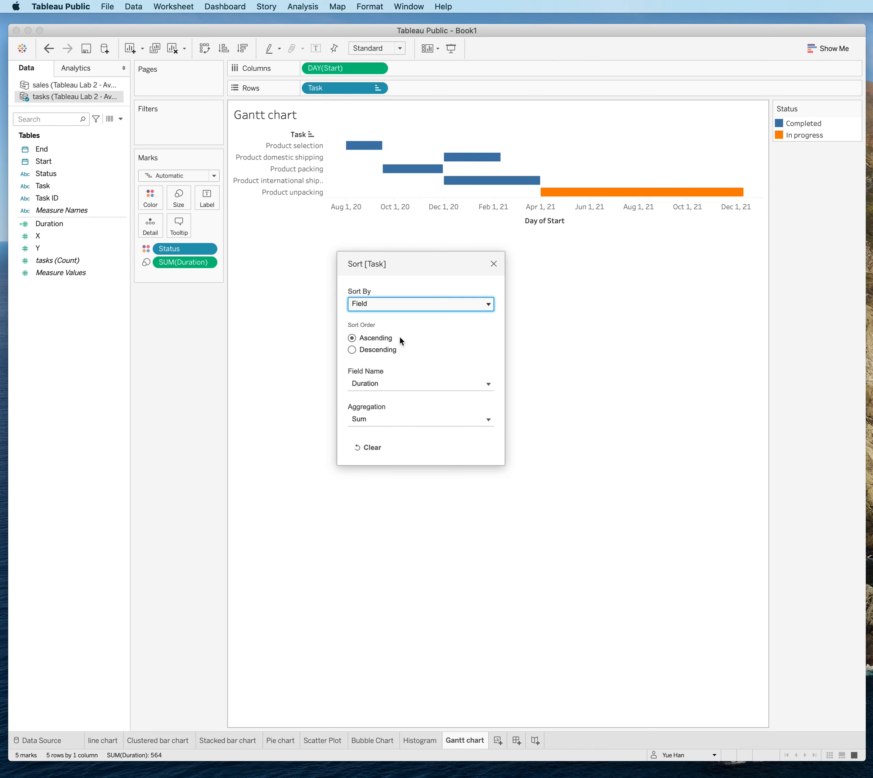
left_click(397, 379)
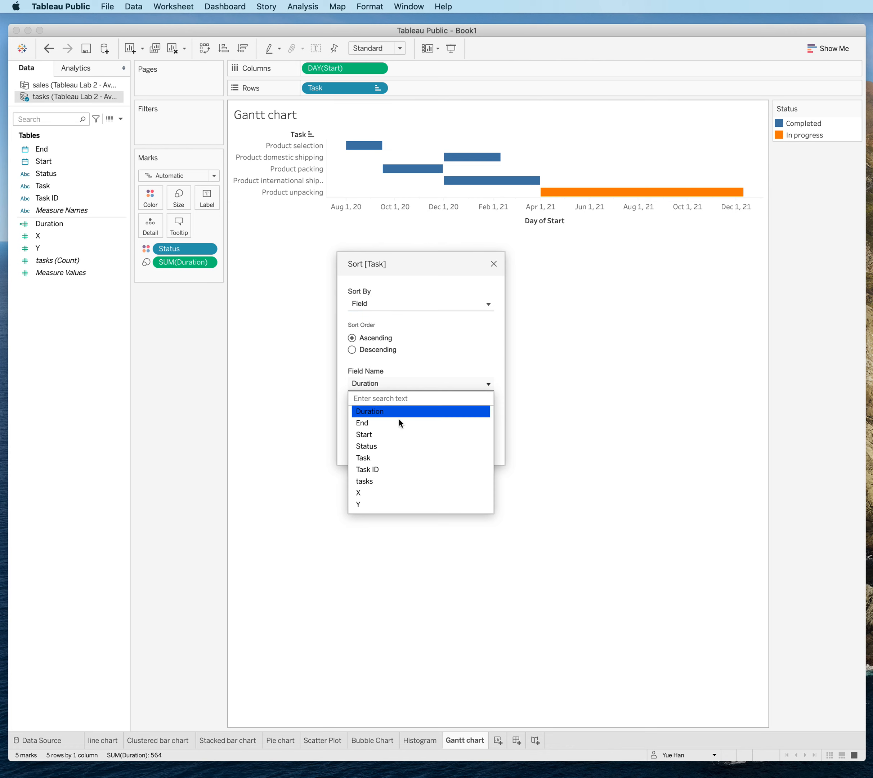
left_click(392, 436)
left_click(410, 419)
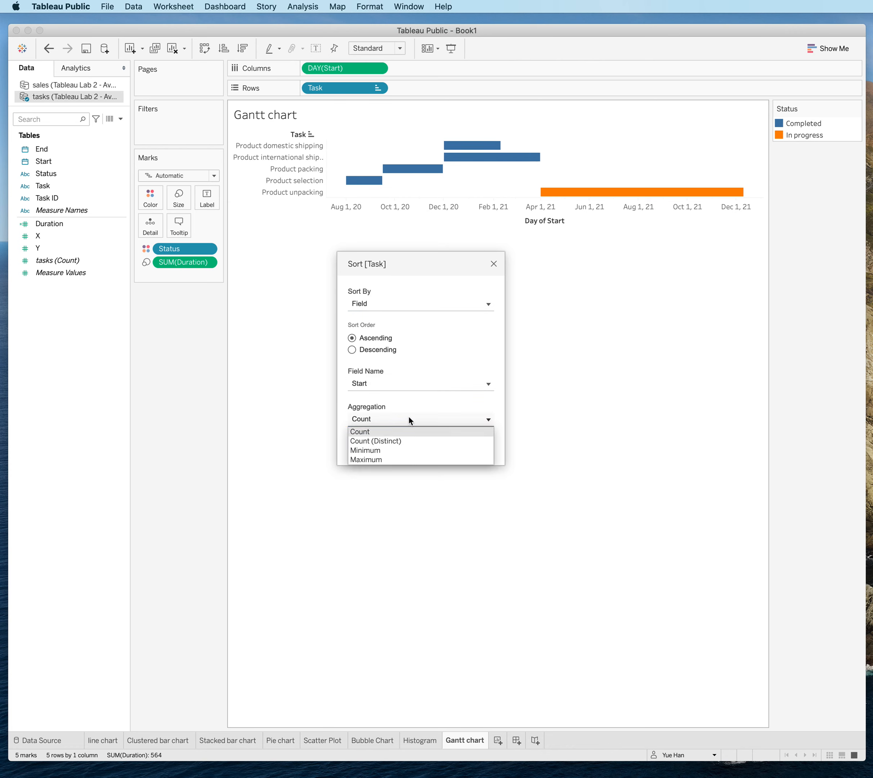
left_click(398, 450)
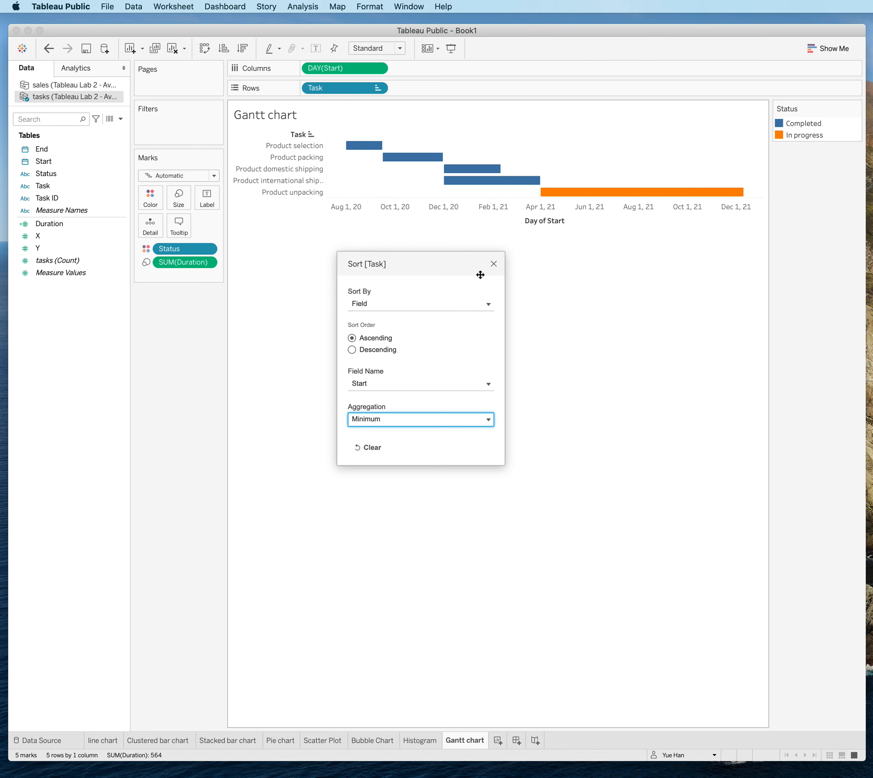
left_click(383, 303)
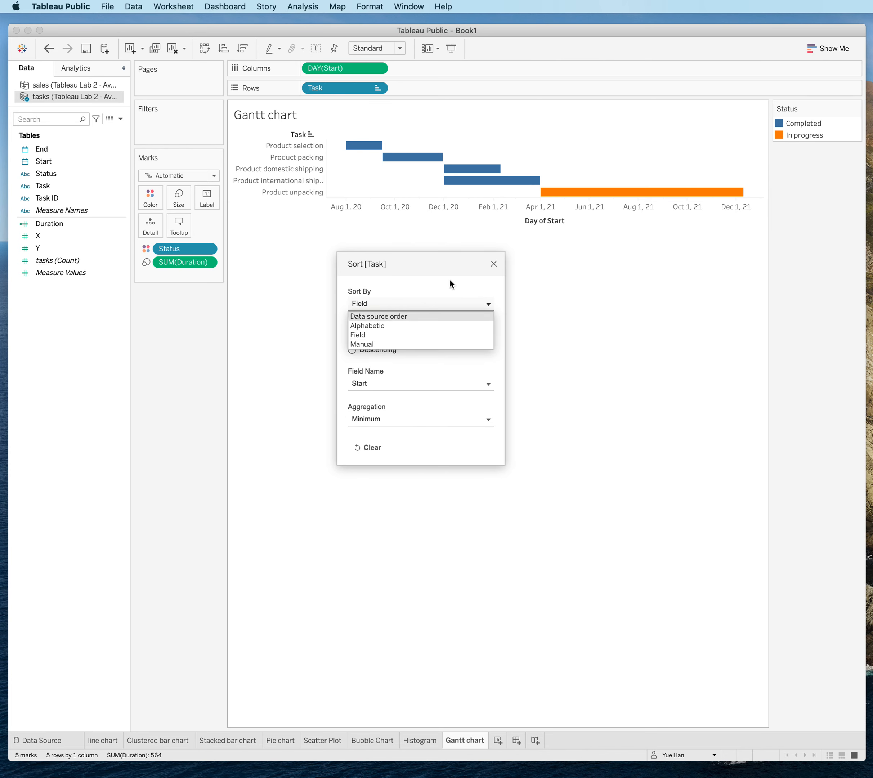
left_click(494, 264)
left_click(494, 264)
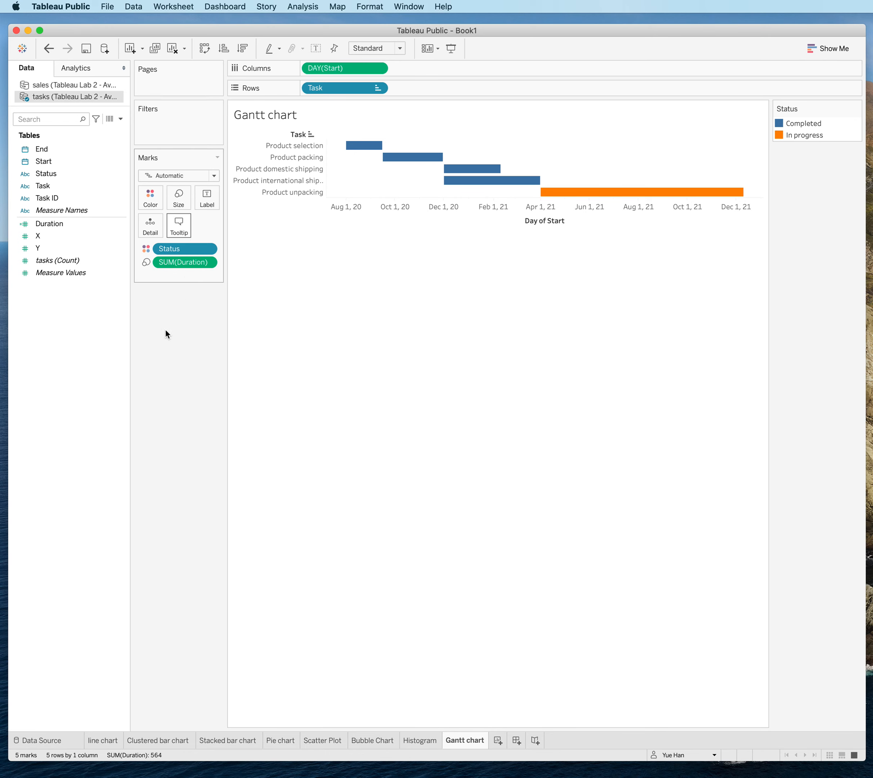
Add a Today() calculation to the marks as detail and set it to continuous day.
right_click(176, 278)
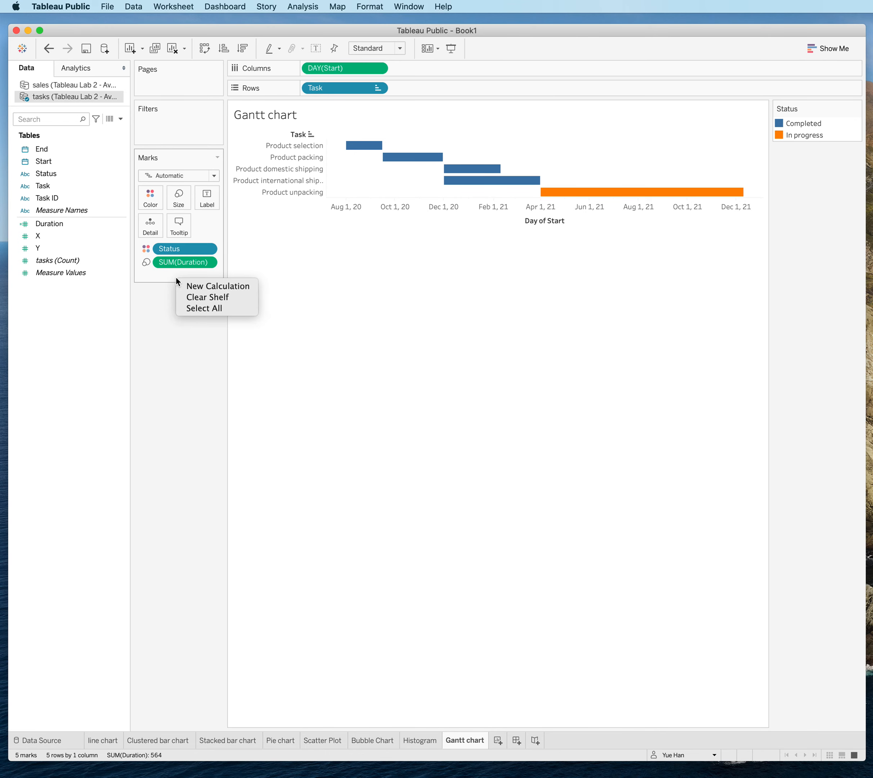
left_click(184, 289)
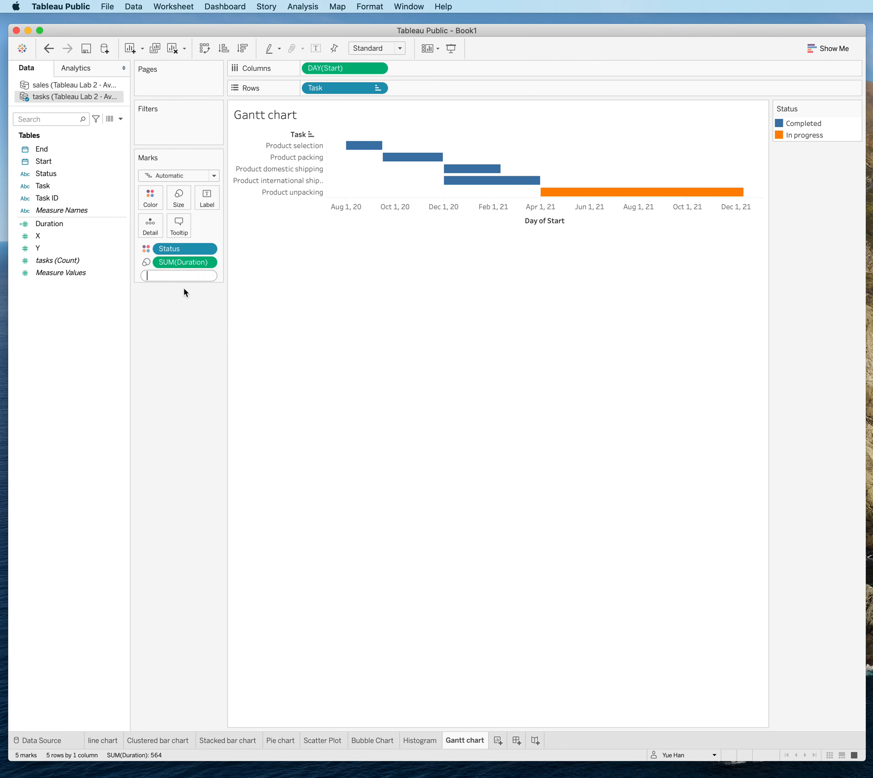
type("Today()")
key("Return")
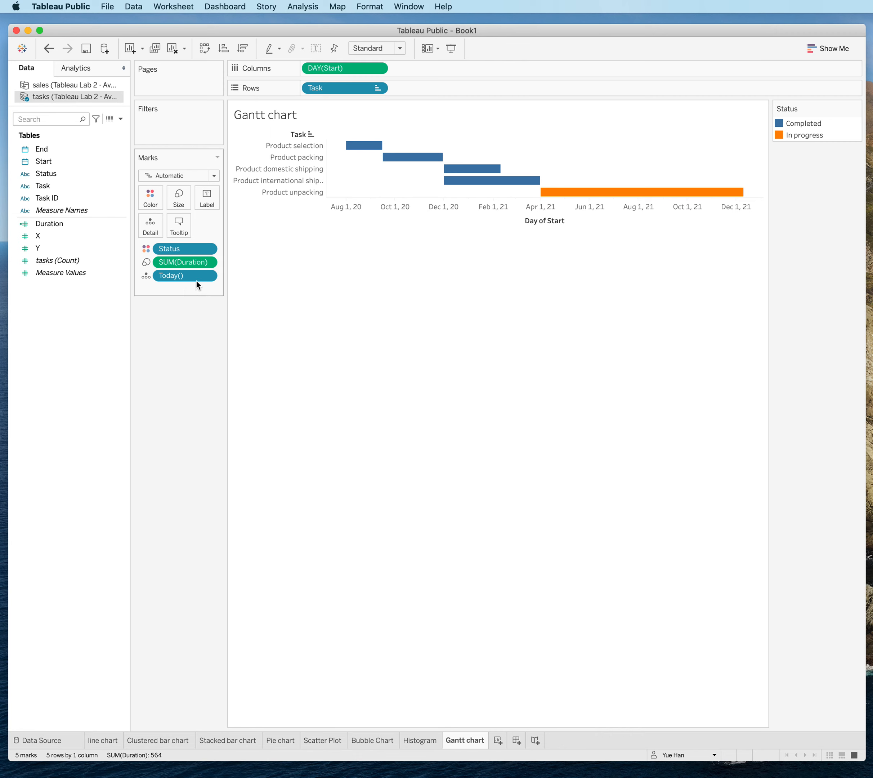
left_click(207, 276)
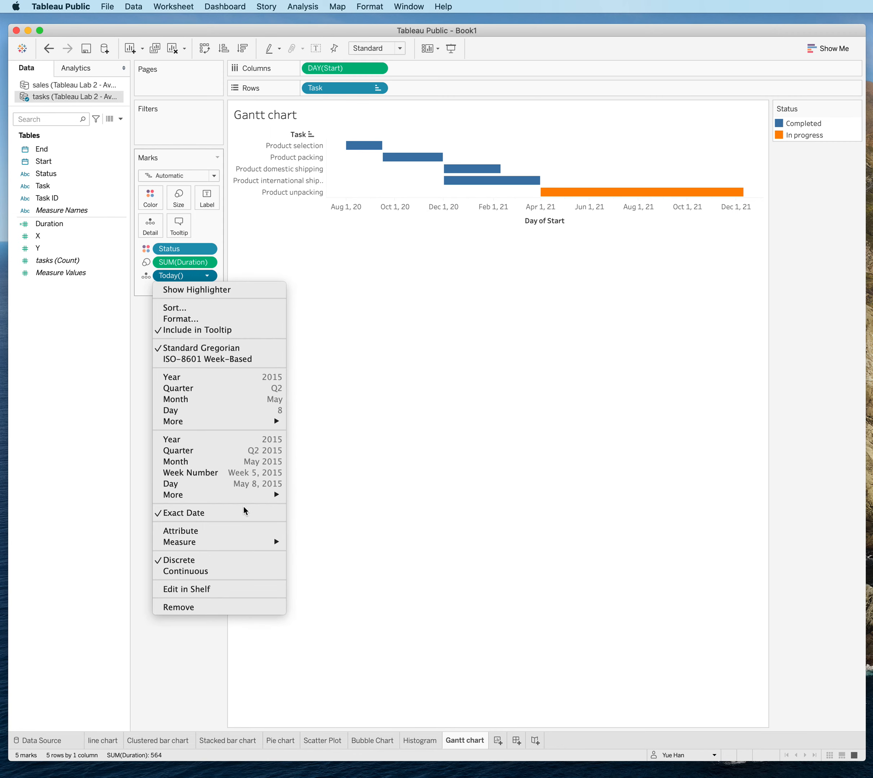
left_click(253, 484)
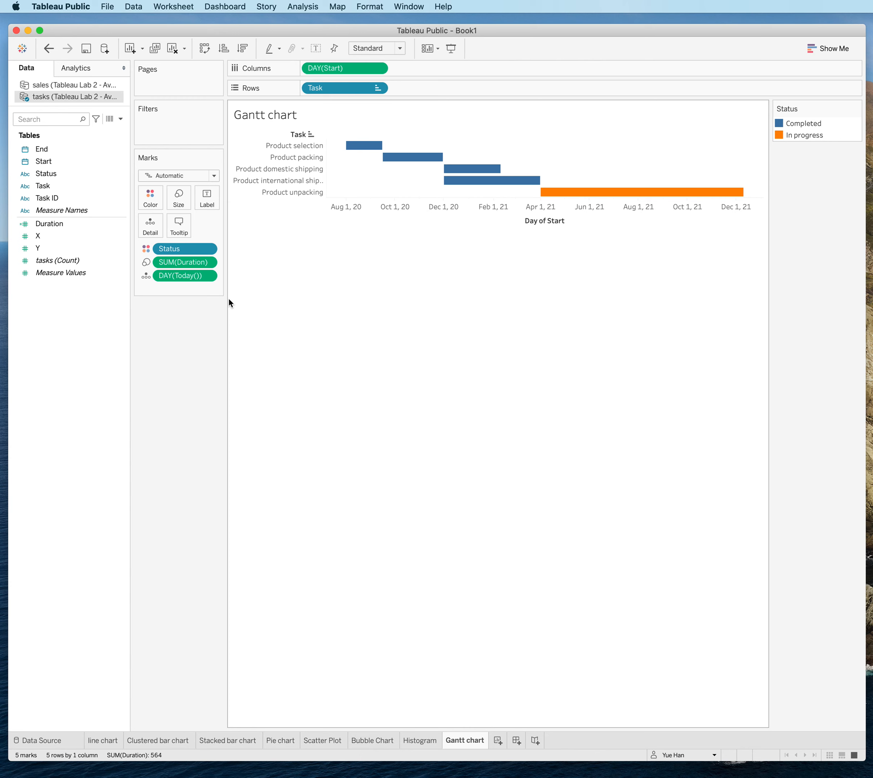
Add a per-pane reference line to the Day of Start axis using the minimum of DAY(Today()), labeled with its value.
right_click(495, 228)
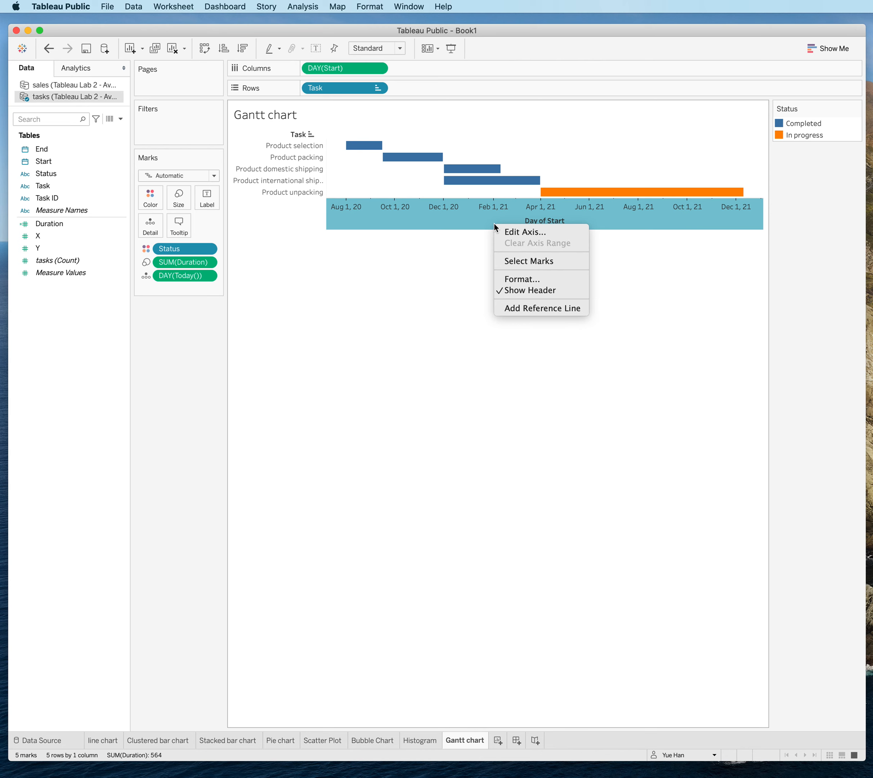
left_click(549, 311)
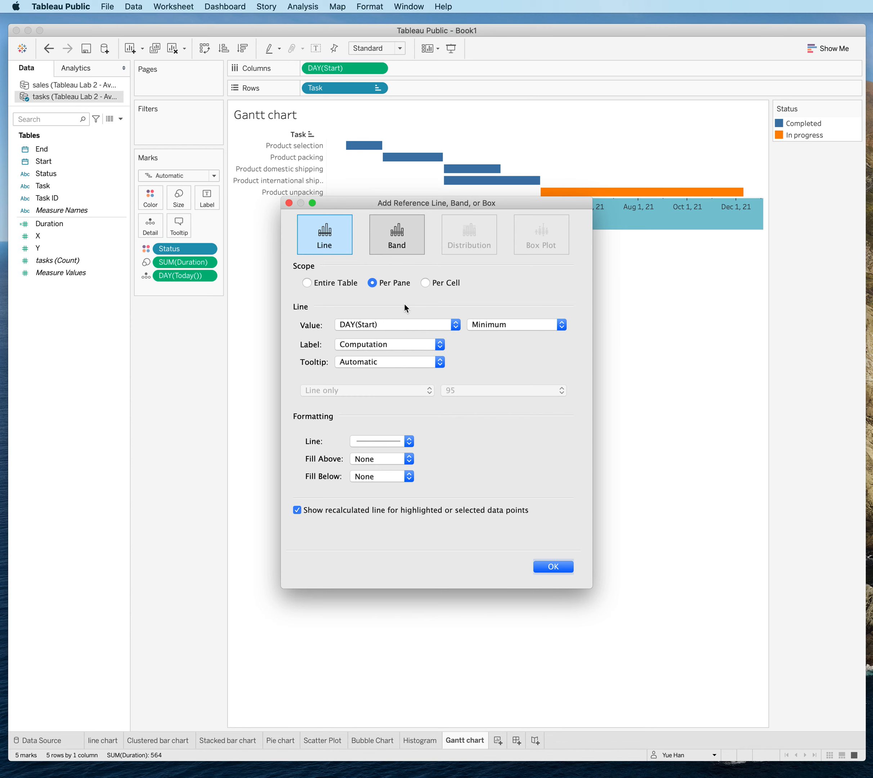
left_click(410, 323)
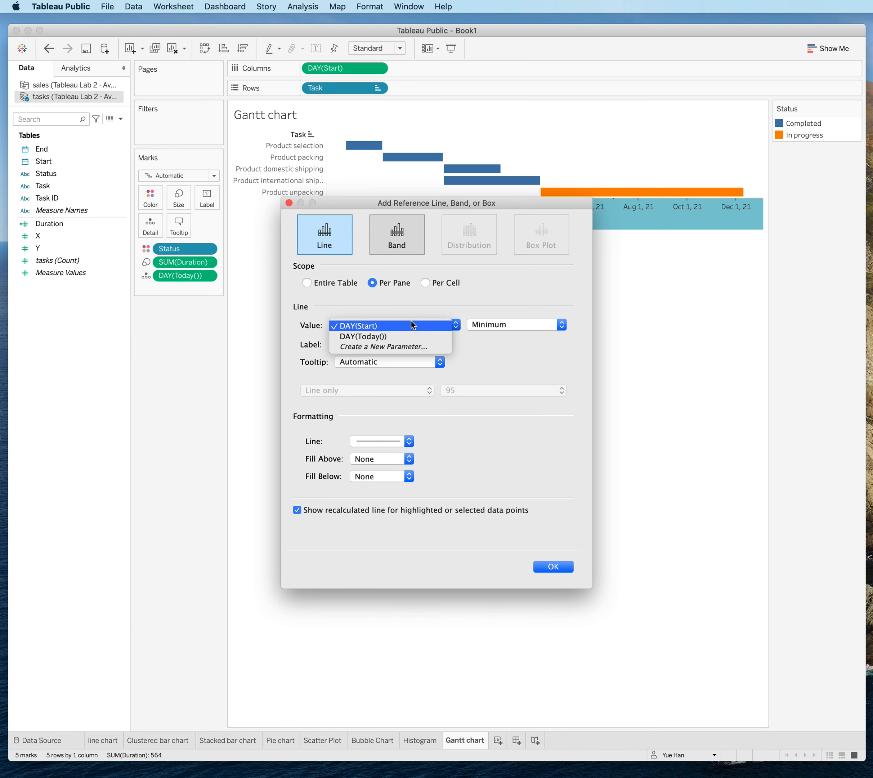
left_click(366, 337)
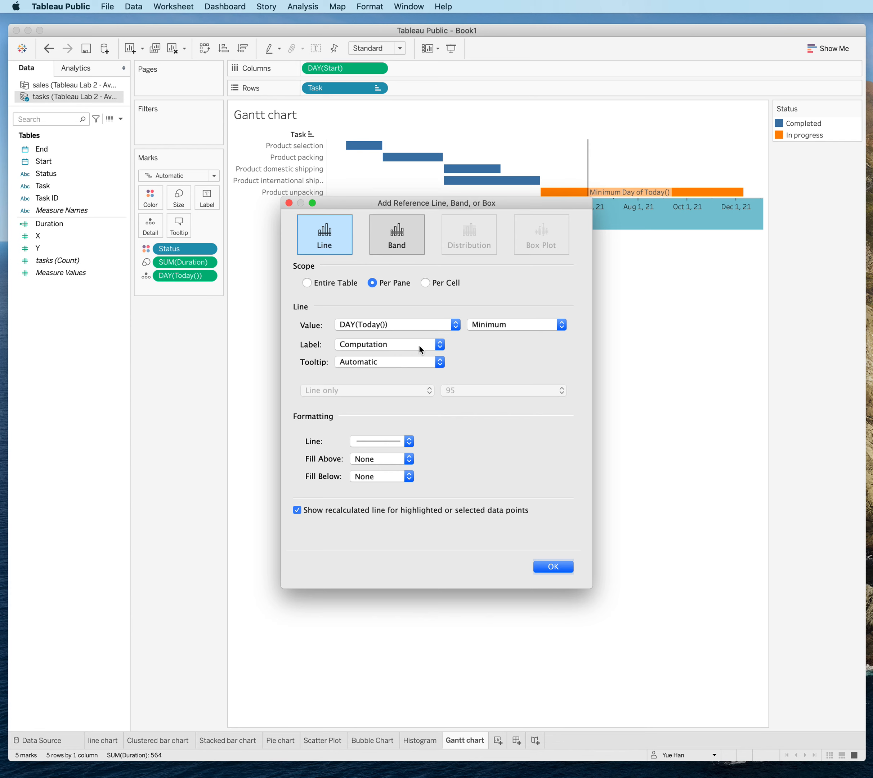
left_click(440, 346)
left_click(369, 337)
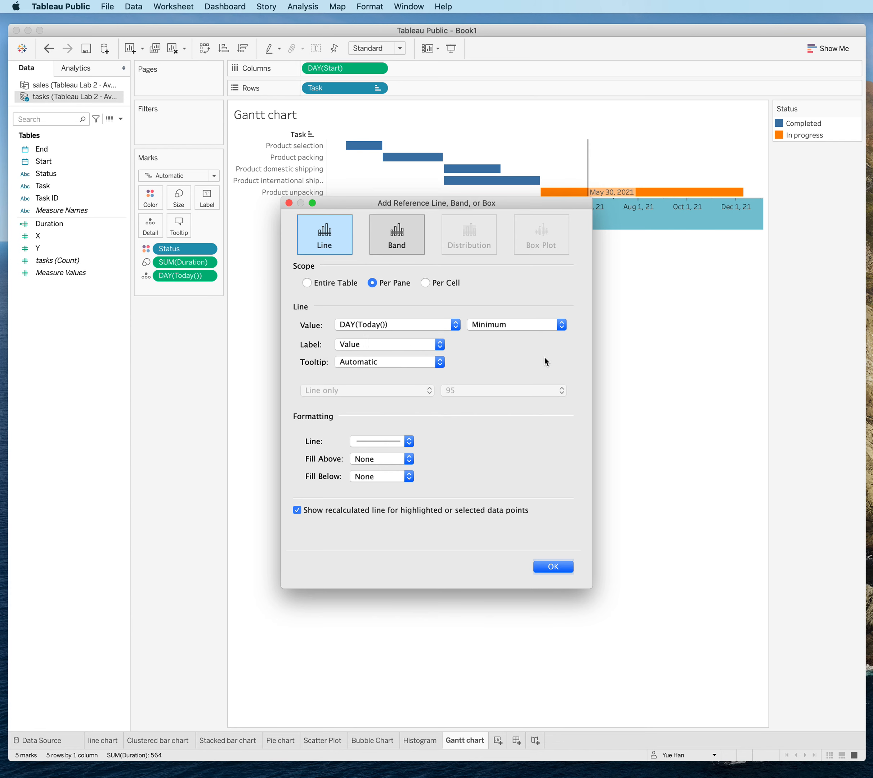
left_click(544, 567)
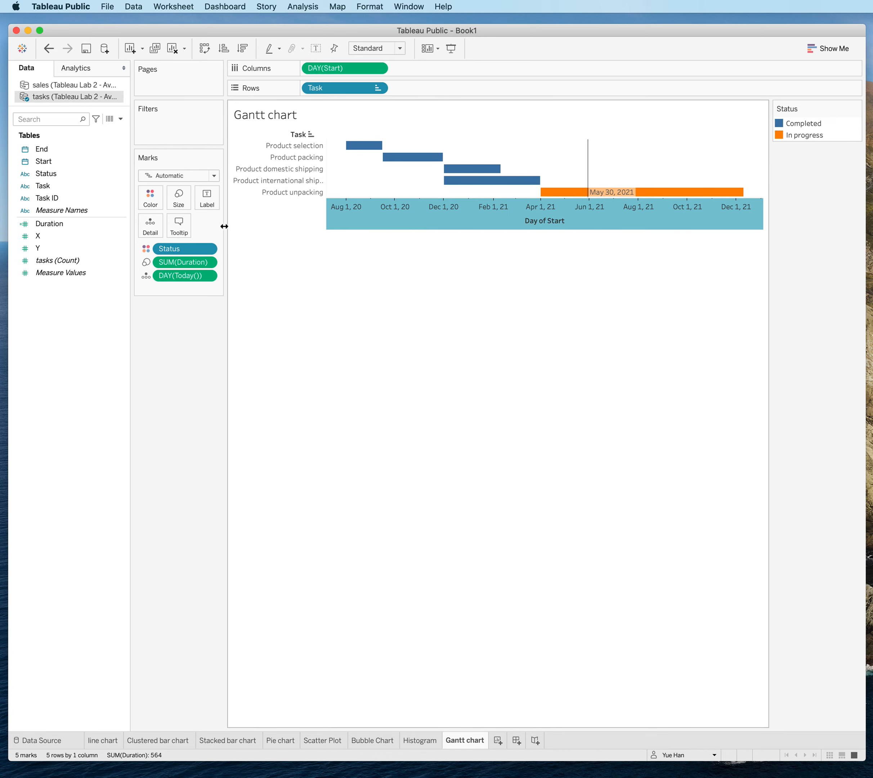
mouse_move(623, 193)
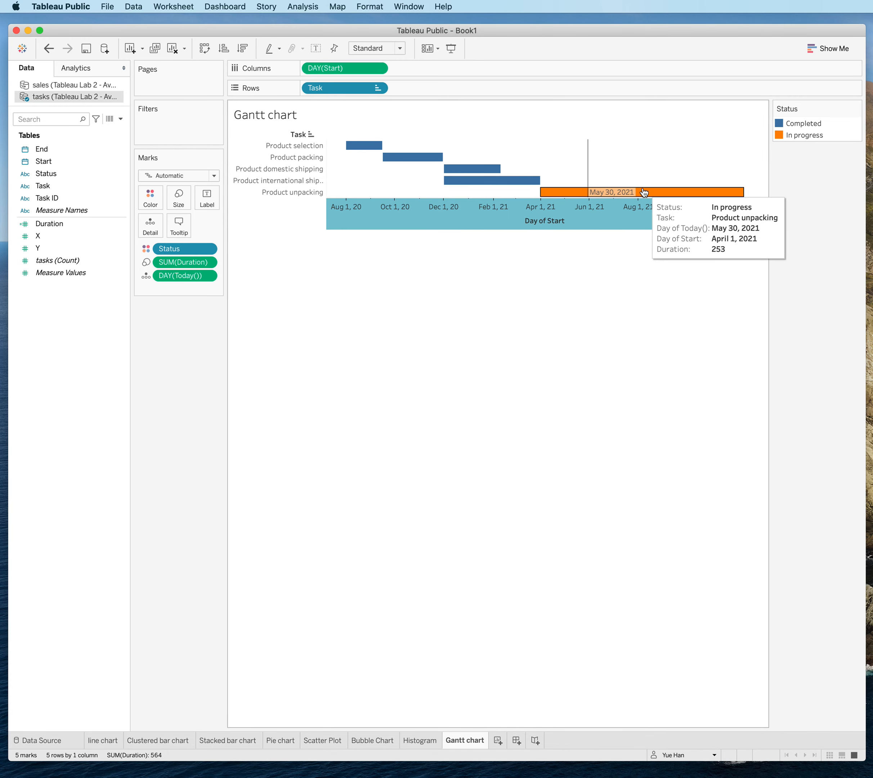
left_click(438, 306)
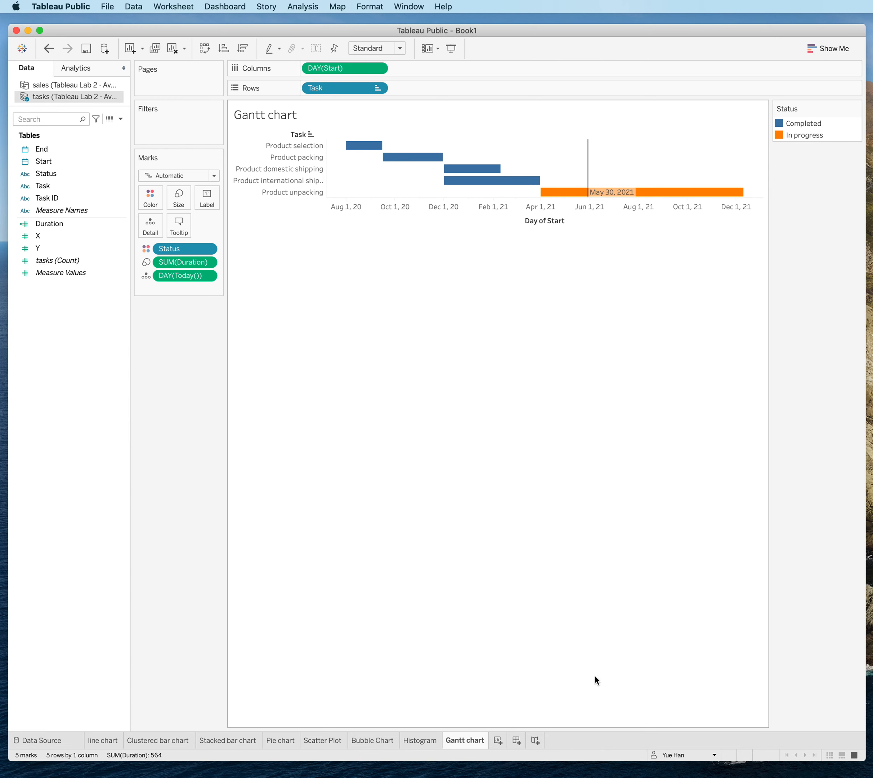
Set the Gantt chart's fit to Entire View.
left_click(401, 49)
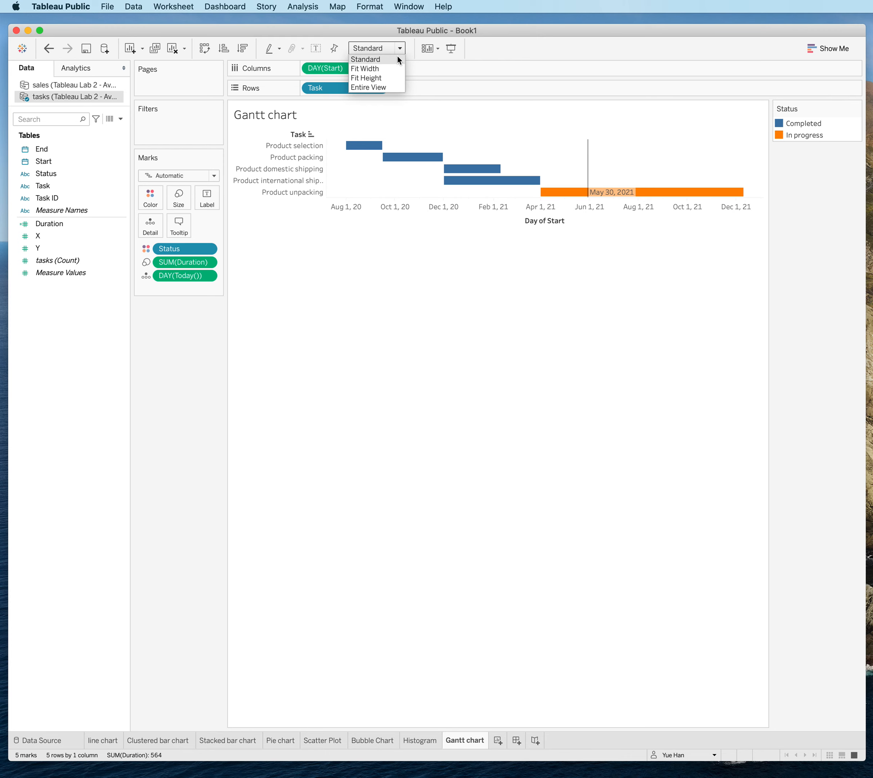
left_click(380, 87)
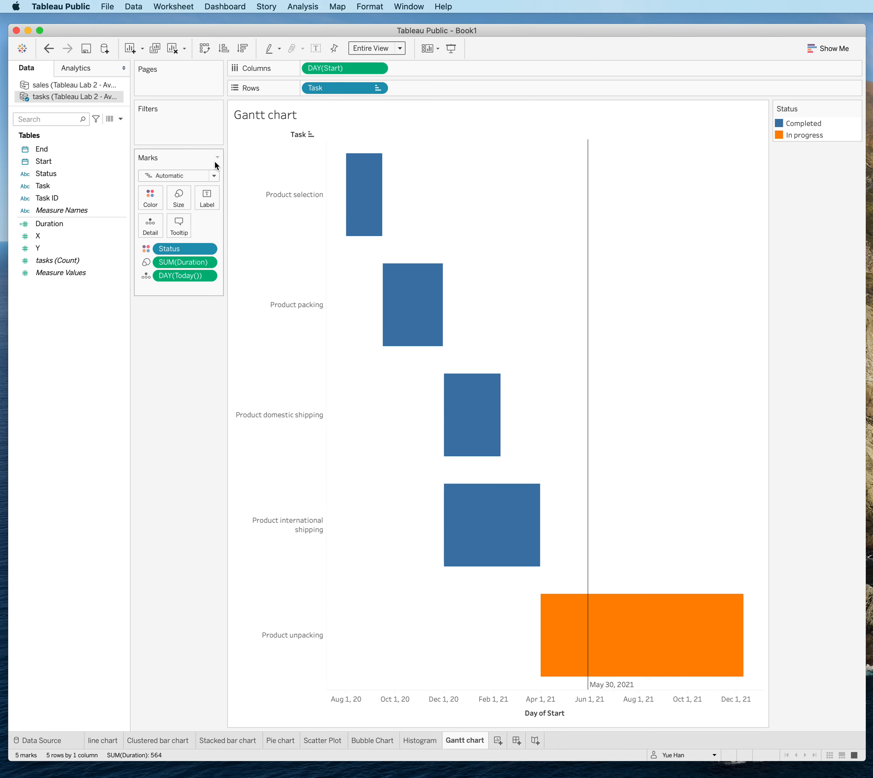
mouse_move(447, 304)
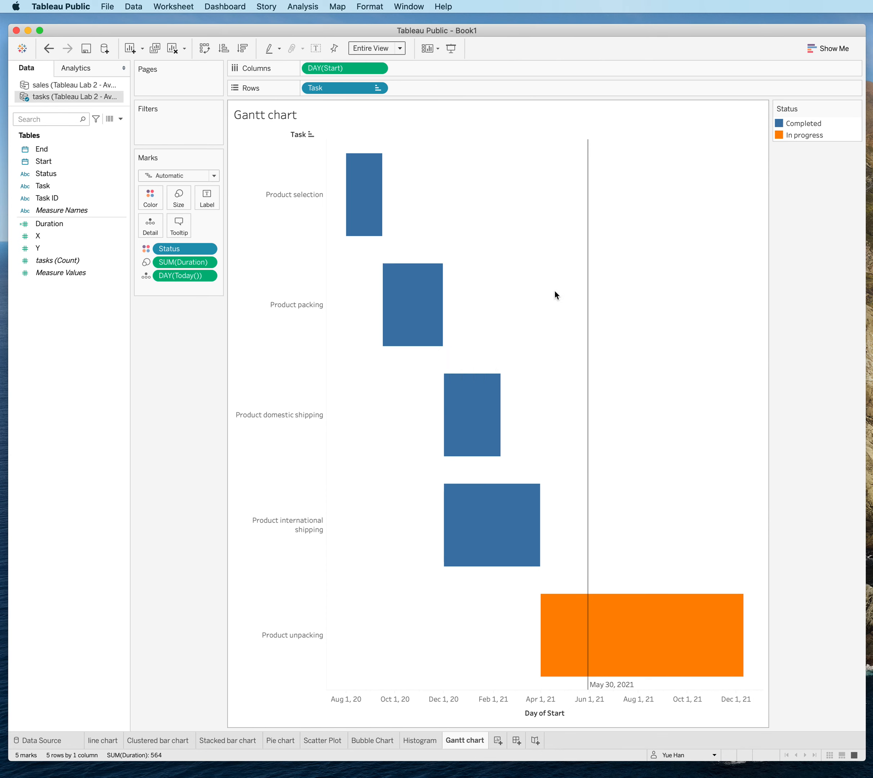